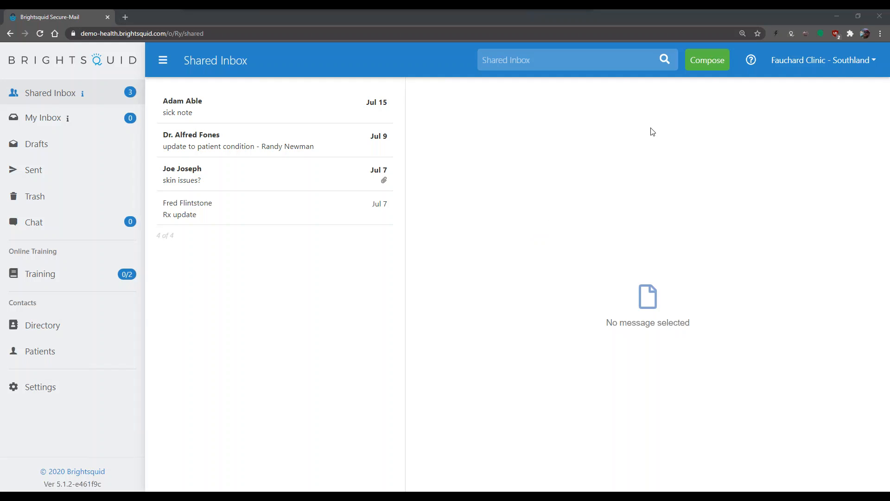
# Start a new blank message from the Shared Inbox with Compose.
pyautogui.click(704, 67)
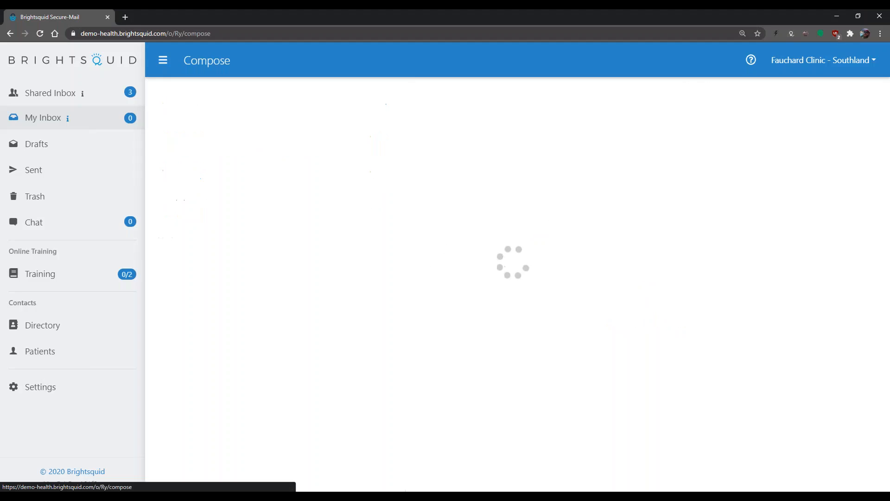
# Enter the outside recipient's e-mail address in the To field and search the full directory for it.
pyautogui.click(324, 105)
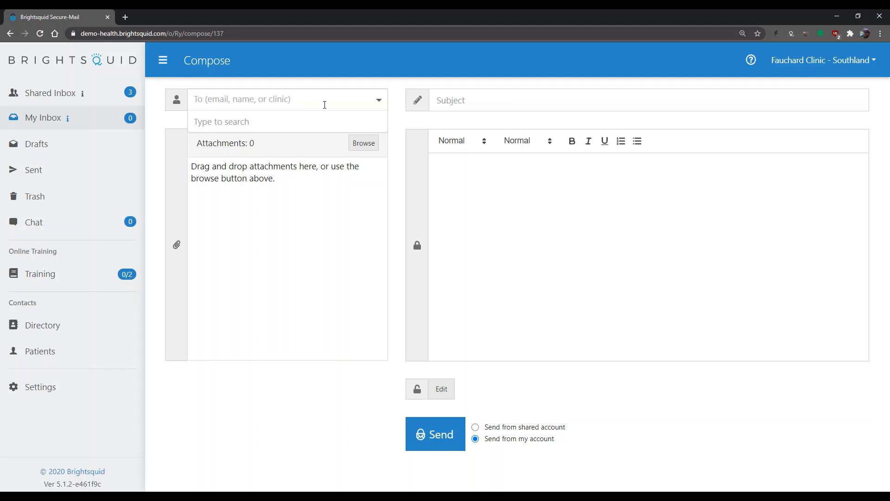
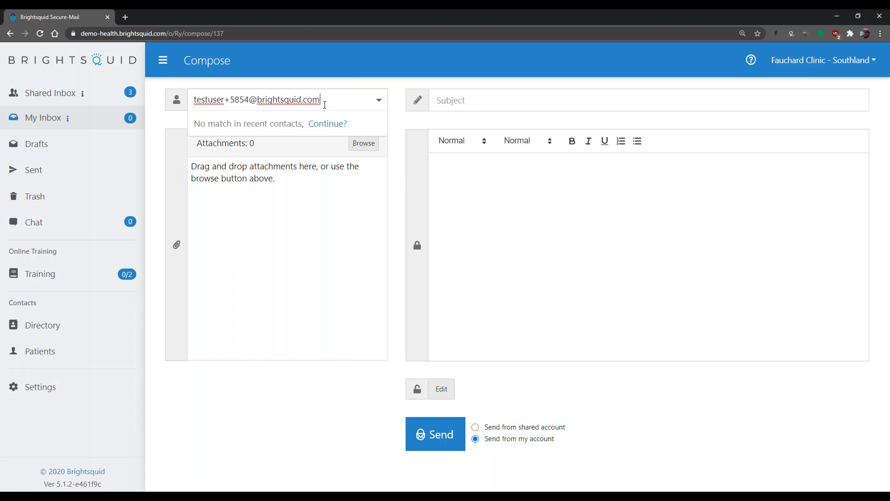
pyautogui.click(325, 131)
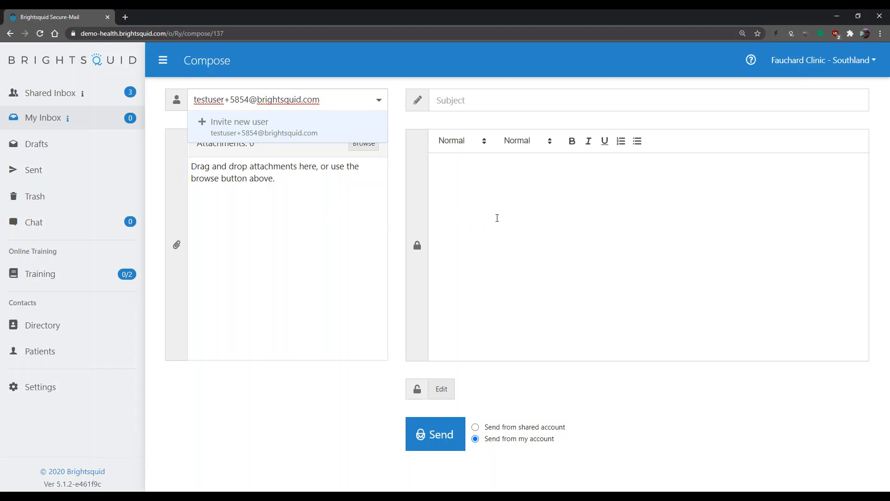
# Invite the address as a new user with relationship Patient, birth date Feb 3 2015, and add them.
pyautogui.click(366, 134)
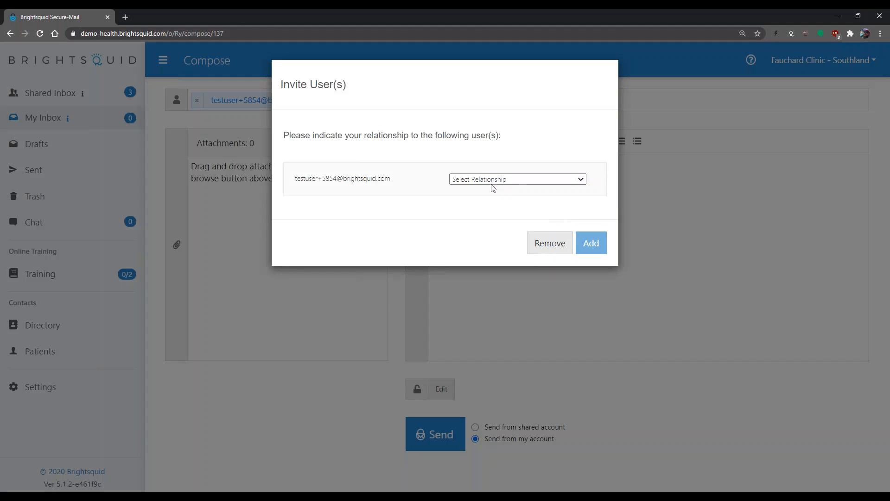
pyautogui.click(522, 179)
pyautogui.click(464, 200)
pyautogui.click(463, 201)
pyautogui.click(462, 229)
pyautogui.click(522, 200)
pyautogui.click(510, 239)
pyautogui.click(563, 200)
pyautogui.click(564, 269)
pyautogui.click(596, 273)
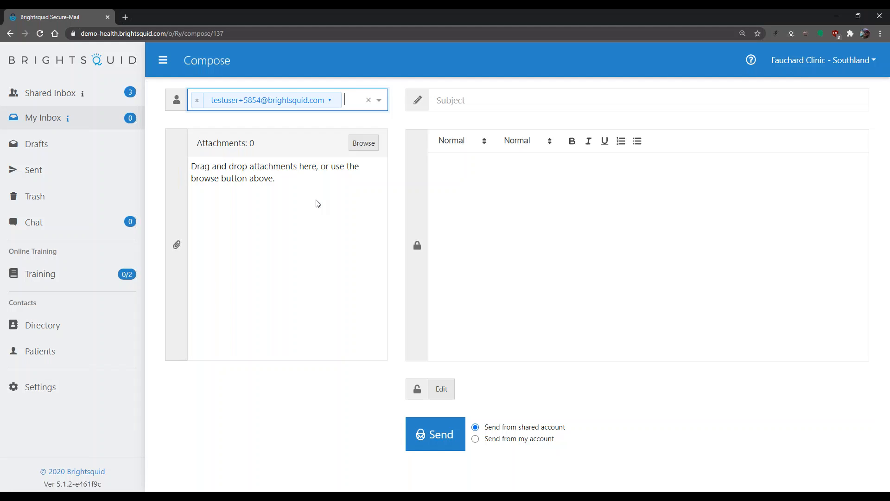
# Attach eczema.jpg, f_flintstoneform.pdf, handxray.jpg, Nov2018InsulinLevels.csv, Skin issue.jpg and skin-fig2_large.jpg.
pyautogui.click(365, 143)
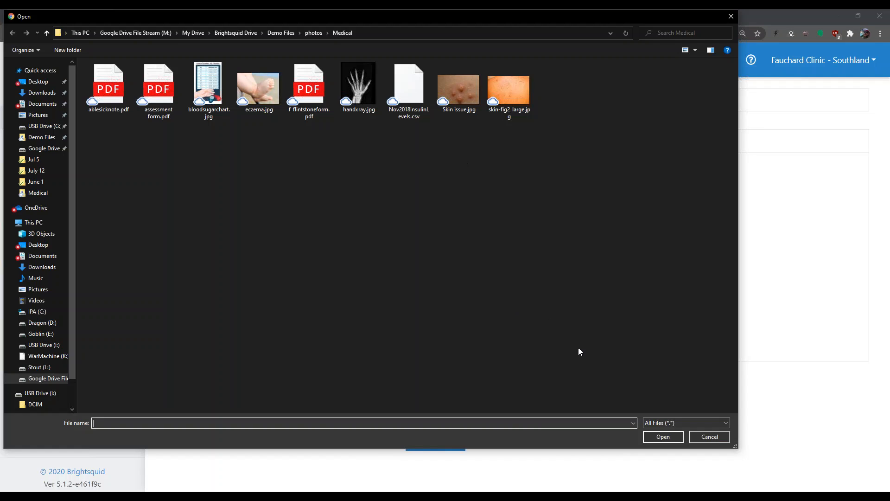
pyautogui.moveTo(604, 120); pyautogui.dragTo(258, 63)
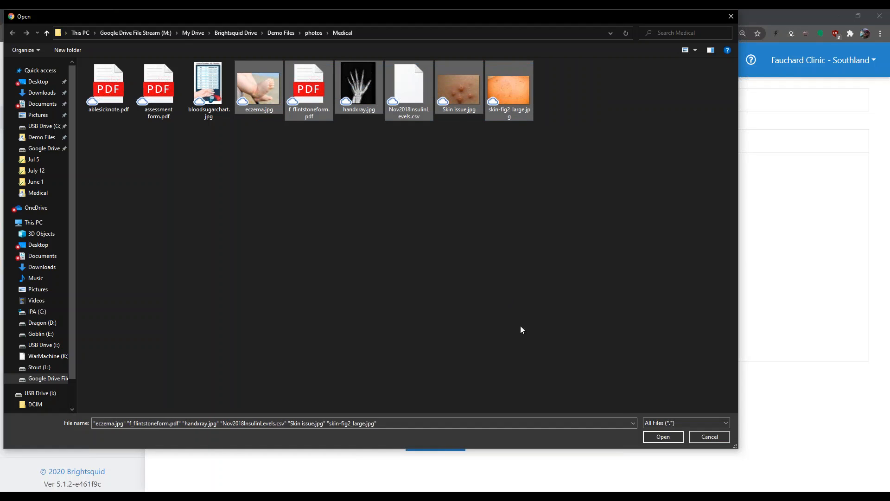
pyautogui.click(658, 435)
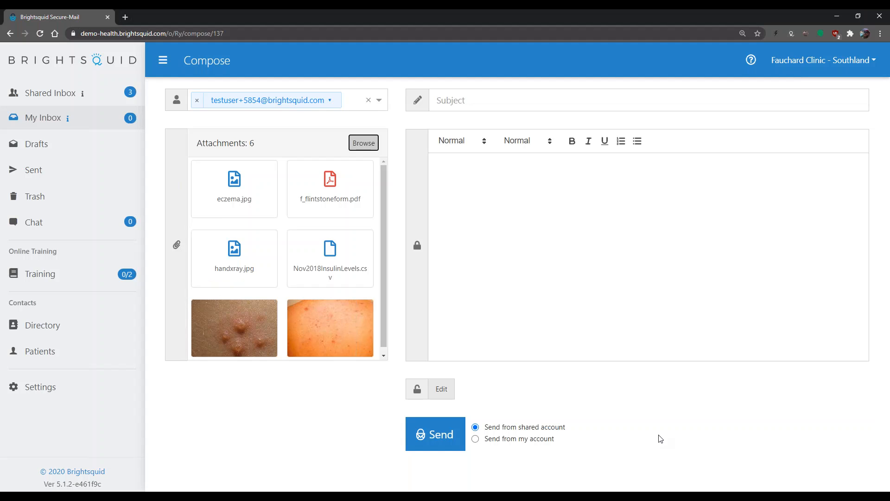
# Go back to the Shared Inbox and open the 'sick note' conversation.
pyautogui.click(64, 102)
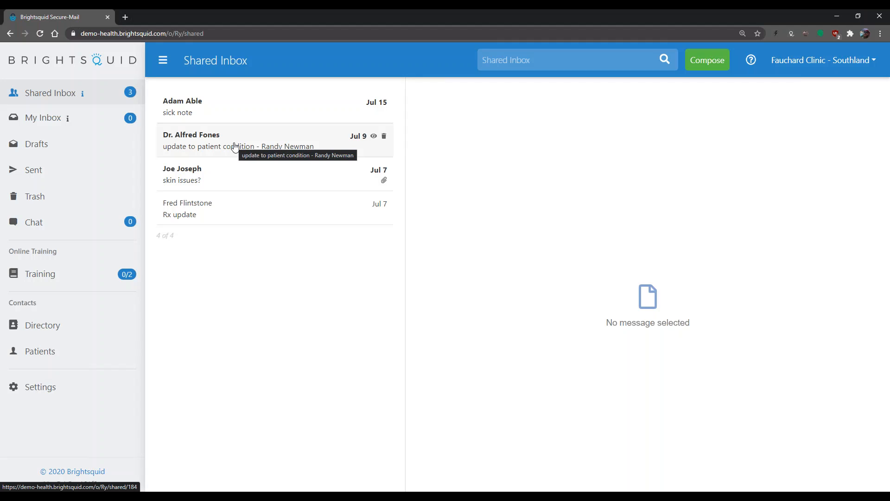
pyautogui.click(231, 111)
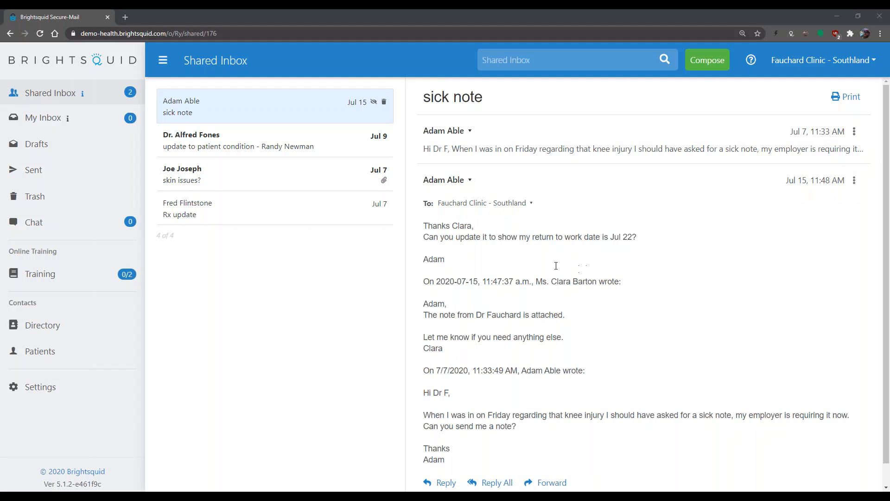
pyautogui.scroll(-1, 525, 327)
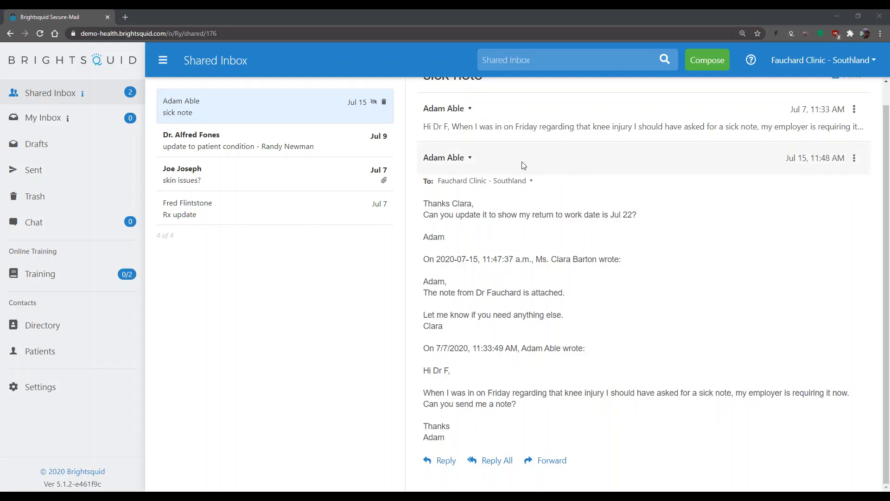
pyautogui.moveTo(423, 369); pyautogui.dragTo(551, 414)
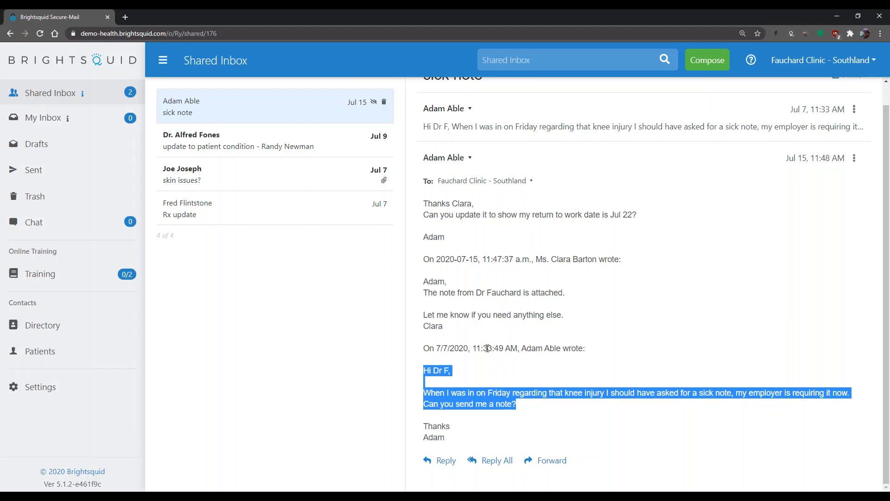
pyautogui.moveTo(536, 257); pyautogui.dragTo(567, 317)
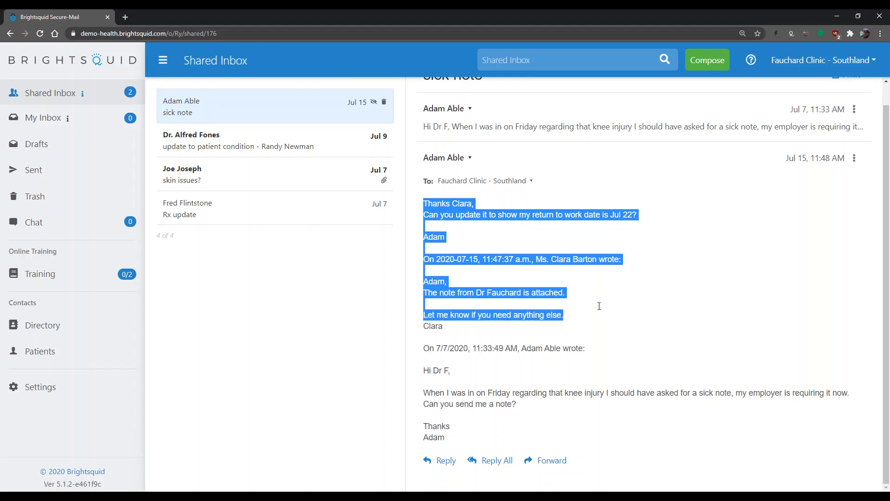
pyautogui.click(495, 291)
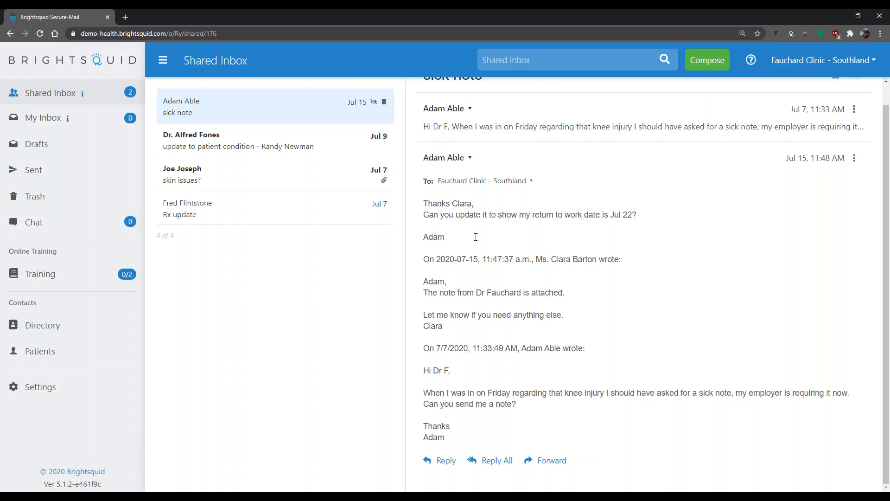
pyautogui.scroll(1, 485, 238)
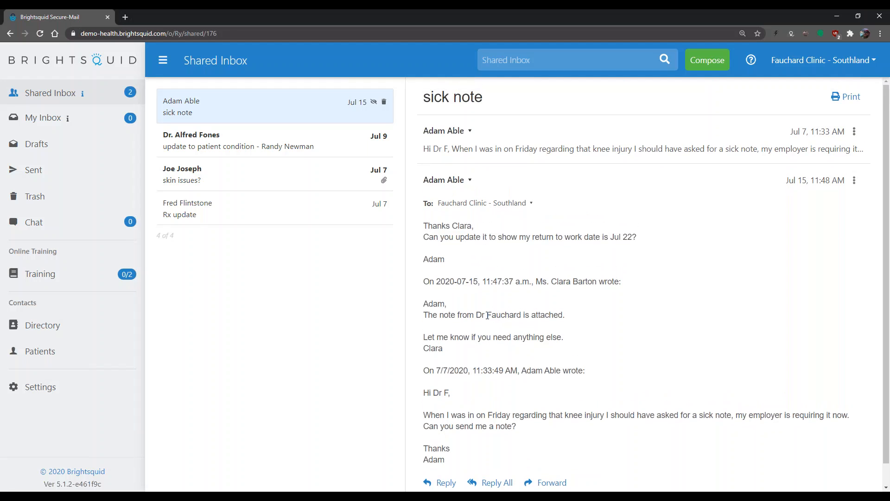
pyautogui.moveTo(436, 229); pyautogui.dragTo(677, 236)
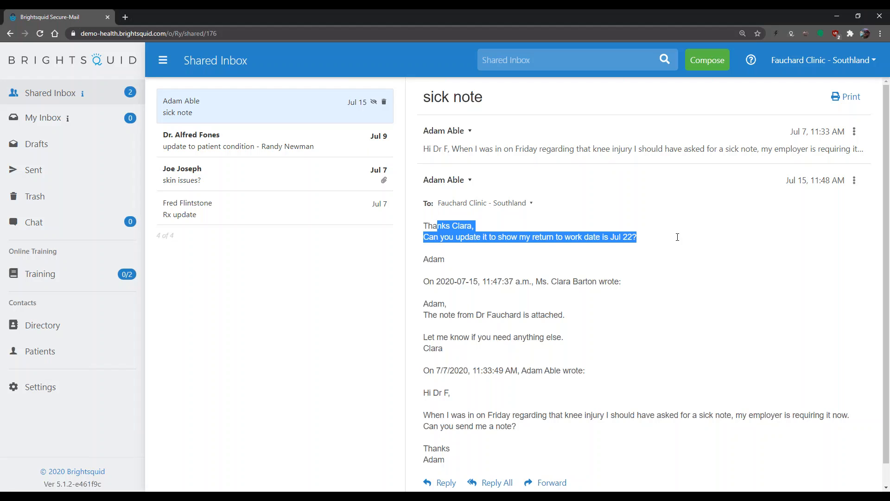
pyautogui.click(673, 238)
pyautogui.moveTo(450, 225); pyautogui.dragTo(480, 223)
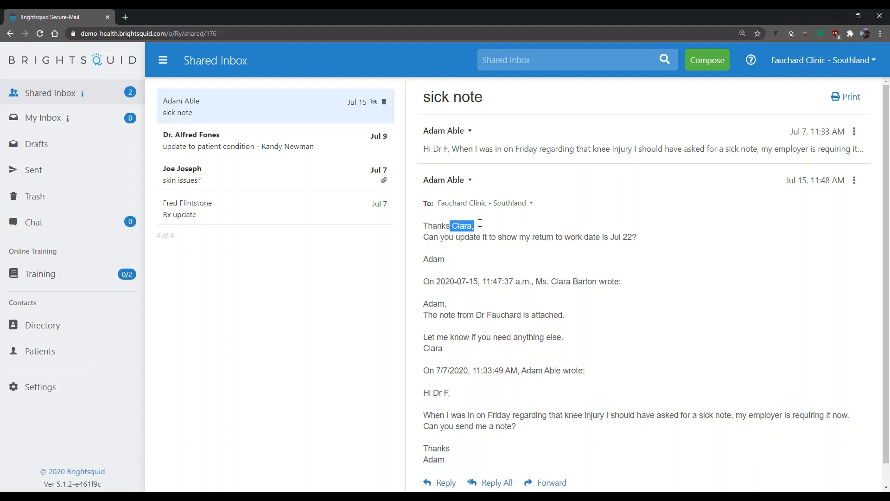
pyautogui.moveTo(620, 237); pyautogui.dragTo(678, 240)
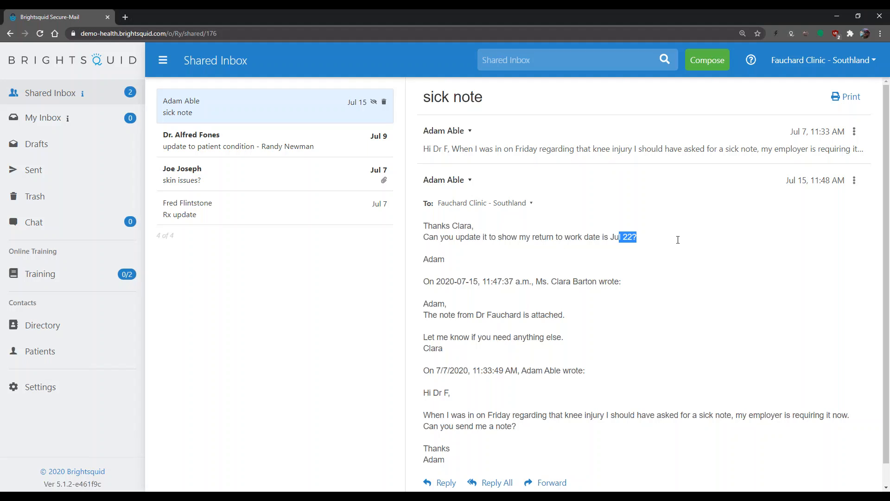
pyautogui.click(678, 240)
pyautogui.scroll(-1, 547, 430)
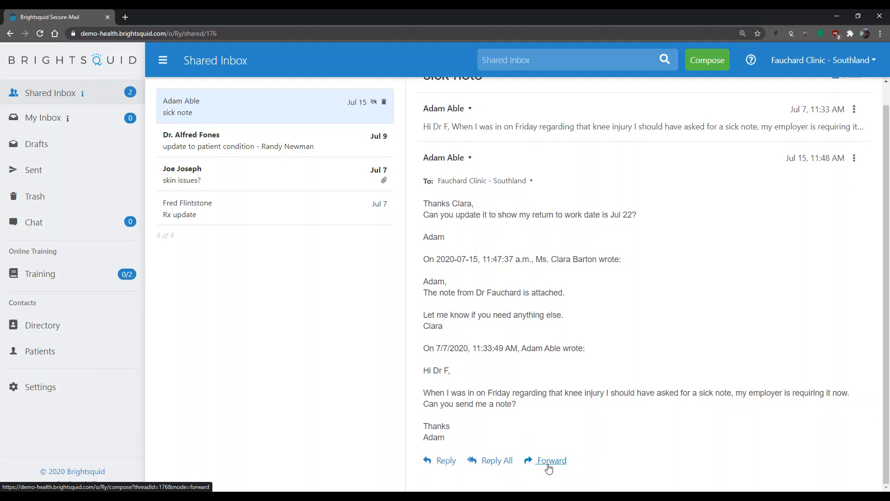
# Forward the thread as 'FW: sick note', searching the To field and adding the clinic's doctor.
pyautogui.click(549, 466)
pyautogui.click(282, 101)
pyautogui.write('pro')
pyautogui.press('BackSpace')
pyautogui.press('BackSpace')
pyautogui.write('ier')
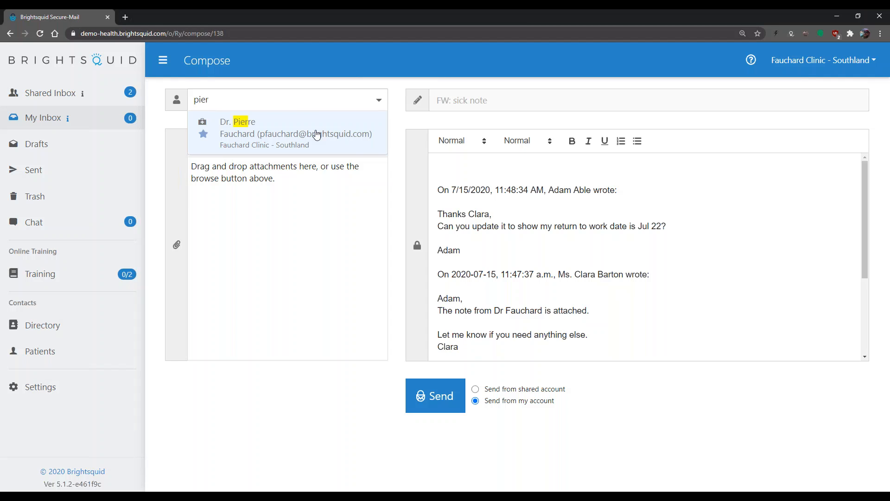
pyautogui.click(316, 135)
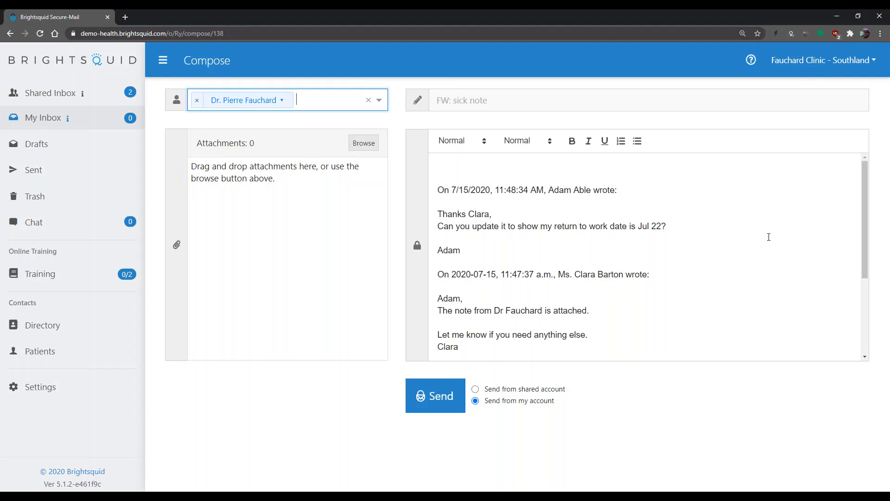